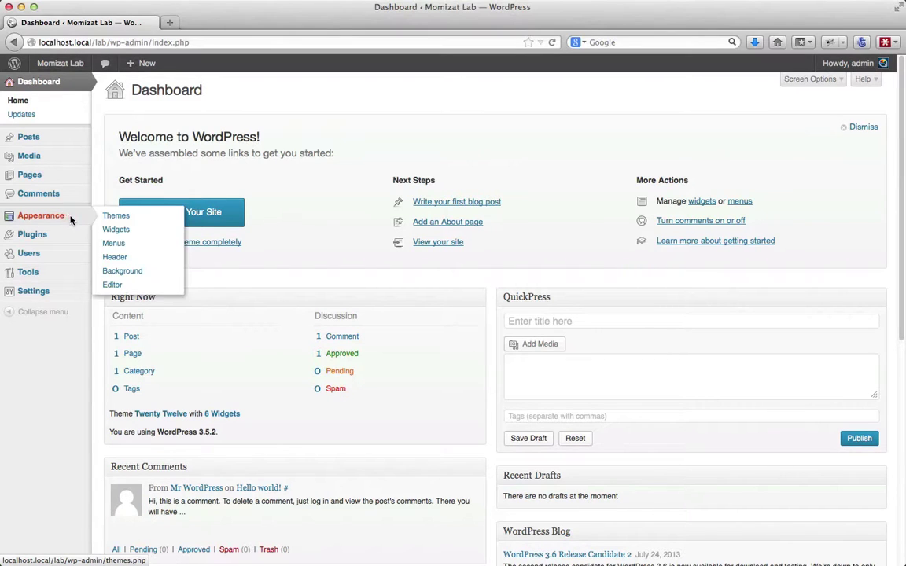
- Open Appearance > Themes, listing Twenty Twelve as current and Twenty Eleven as available
left_click(100, 196)
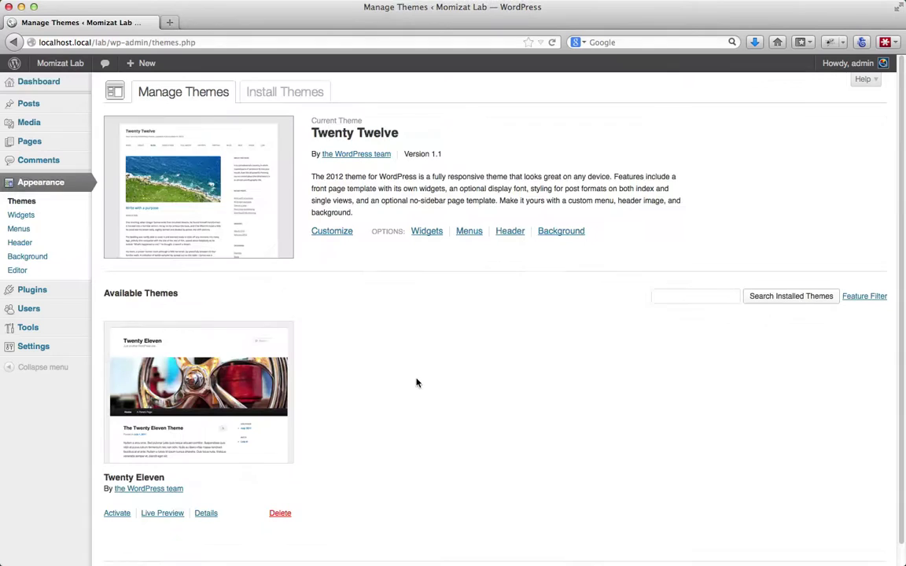
- Upload forall.zip as a new theme, install it and activate it
left_click(283, 91)
left_click(149, 116)
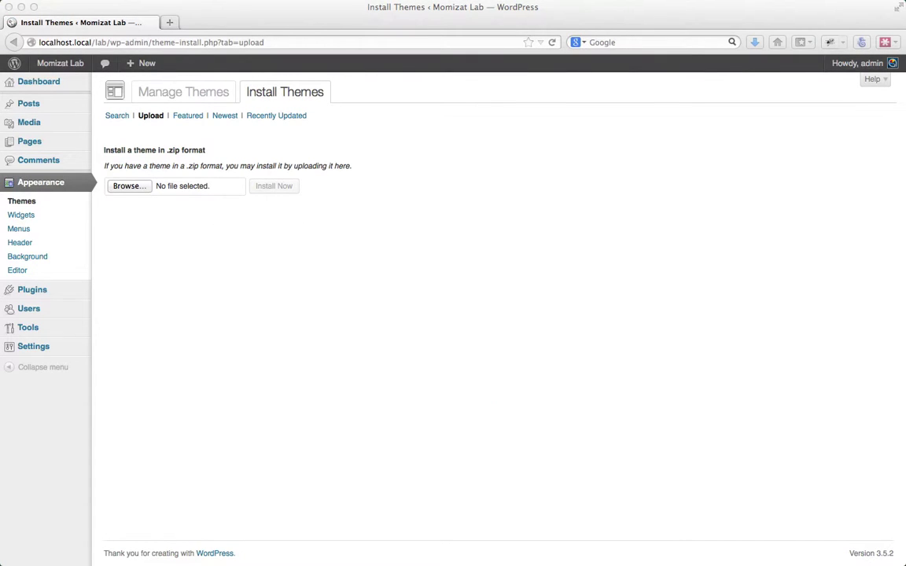
mouse_move(289, 259)
left_mouse_down()
mouse_move(192, 183)
mouse_move(189, 195)
left_mouse_up()
left_click(273, 187)
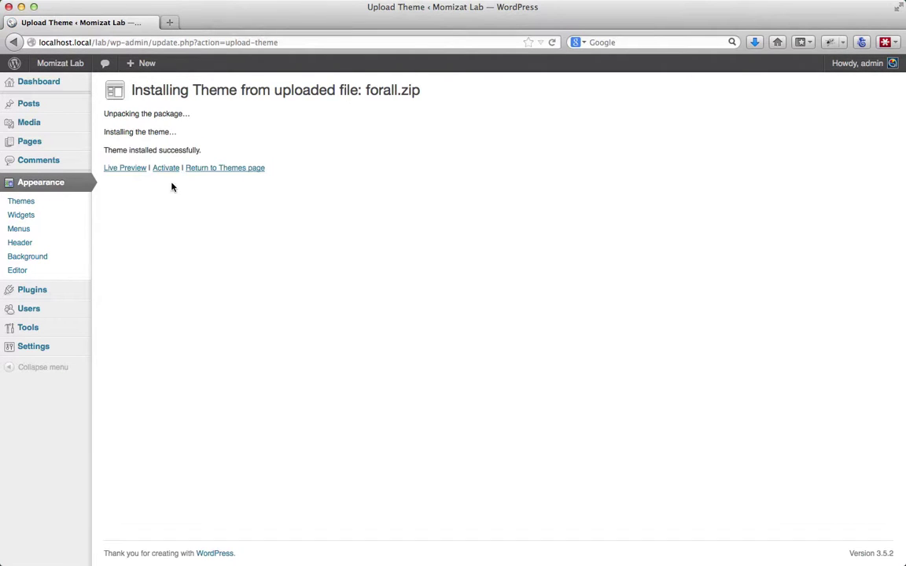
left_click(158, 171)
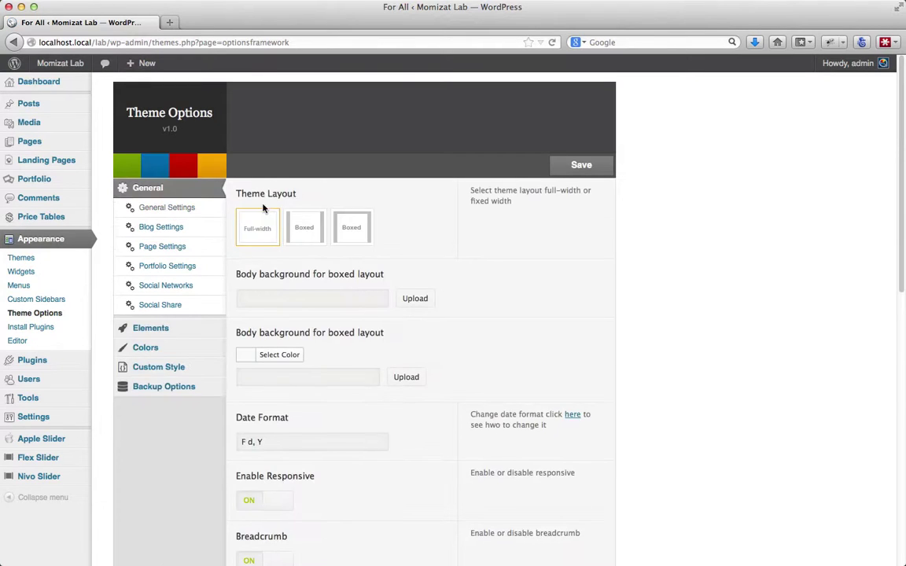
- Save the For All Theme Options until 'Options Updated' shows, then return to the Dashboard
scroll(258, 253, "down", 4)
scroll(260, 252, "up", 4)
left_click(578, 167)
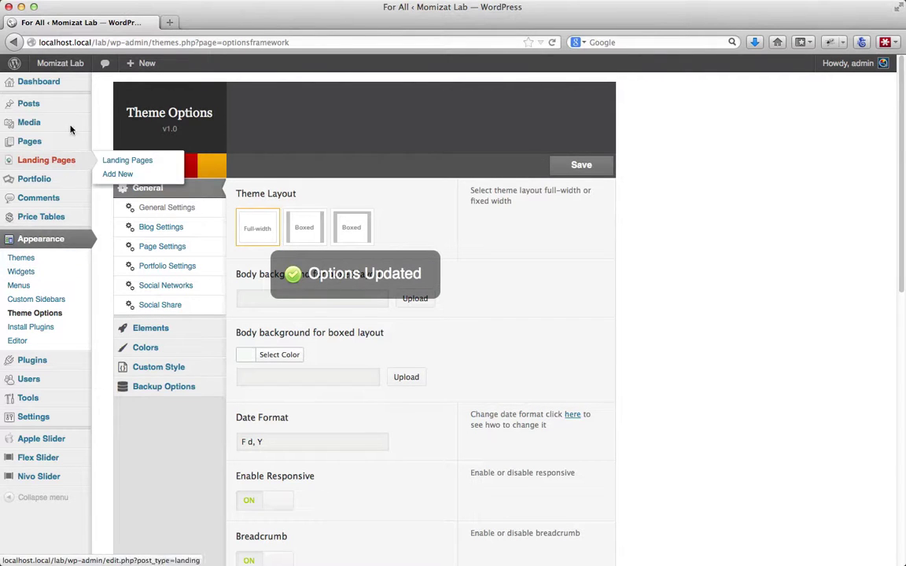
left_click(63, 82)
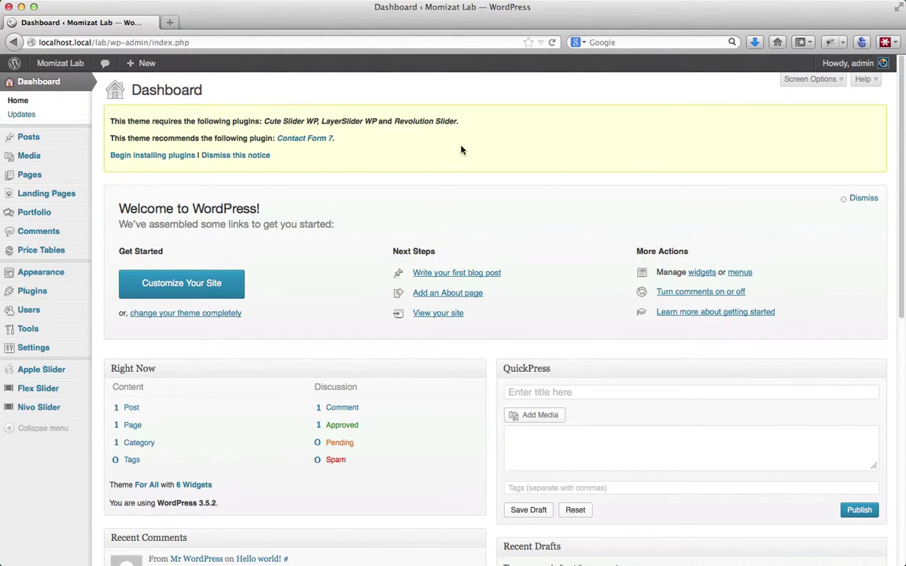
- Install Cute Slider WP, LayerSlider WP, Revolution Slider and Contact Form 7 via the Required Plugins Installer
left_click(164, 157)
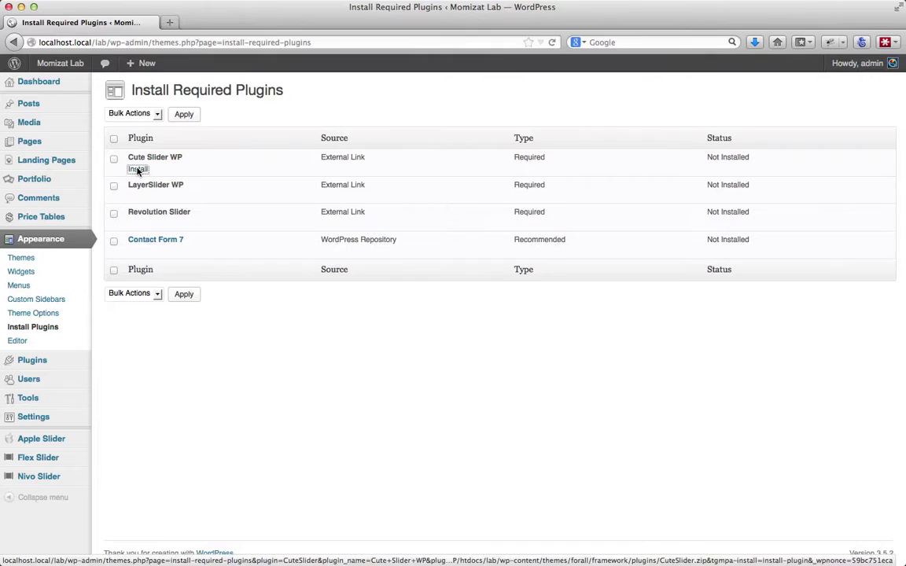
left_click(138, 170)
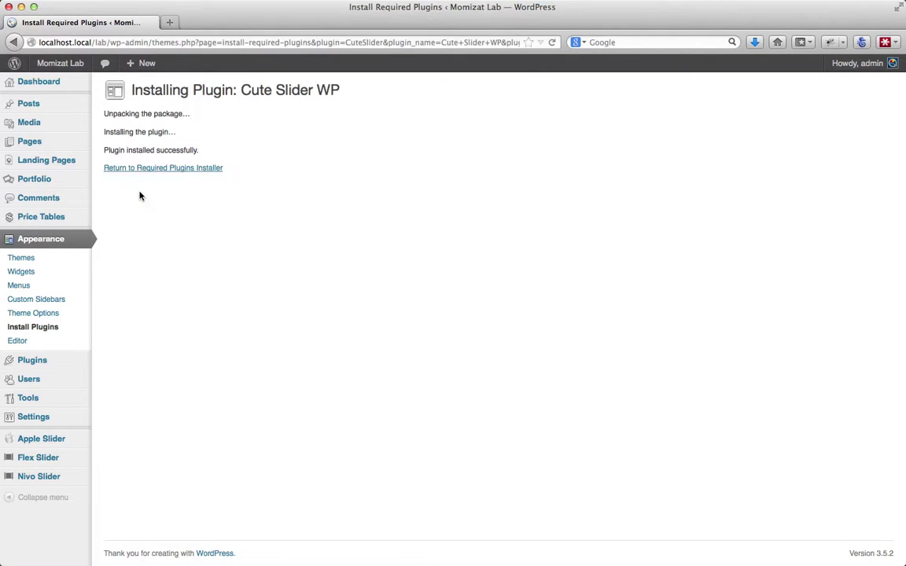
left_click(142, 169)
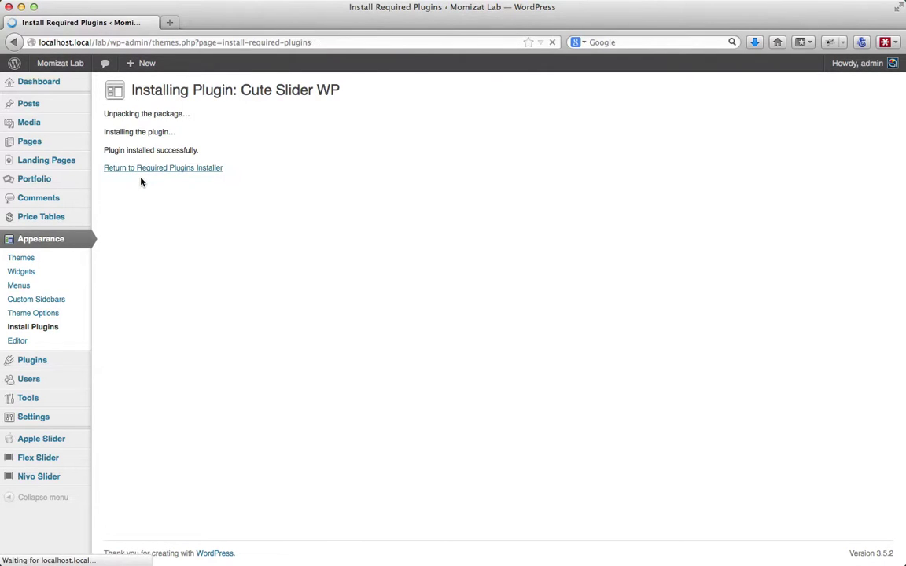
left_click(138, 196)
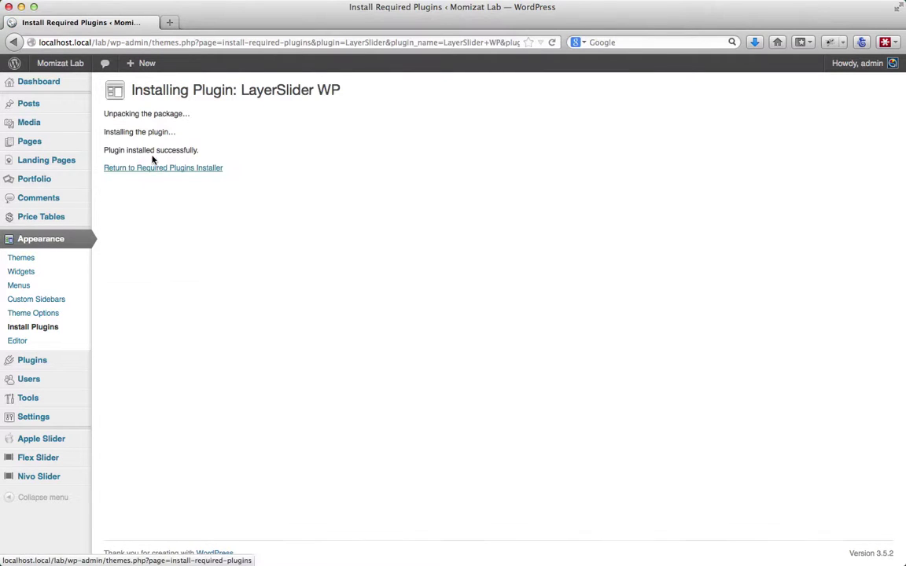
left_click(153, 167)
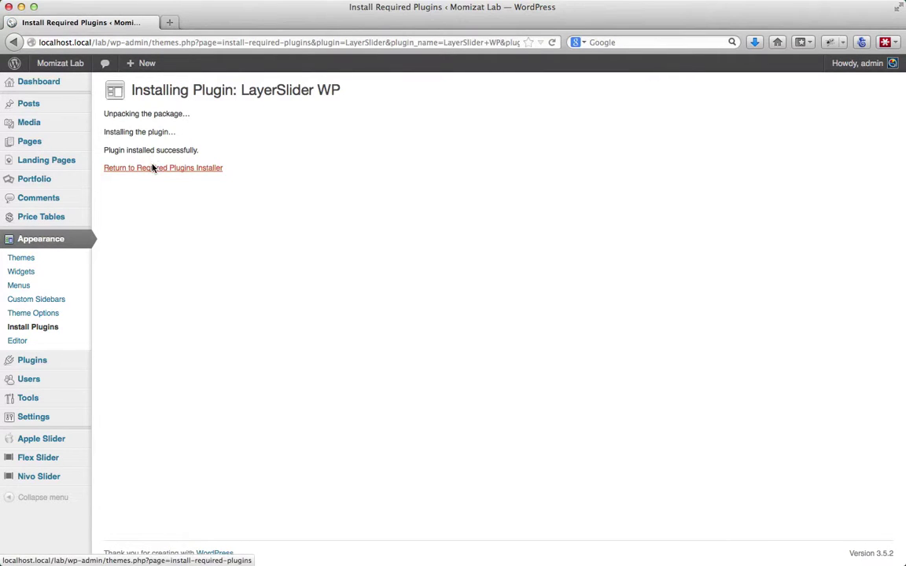
left_click(140, 224)
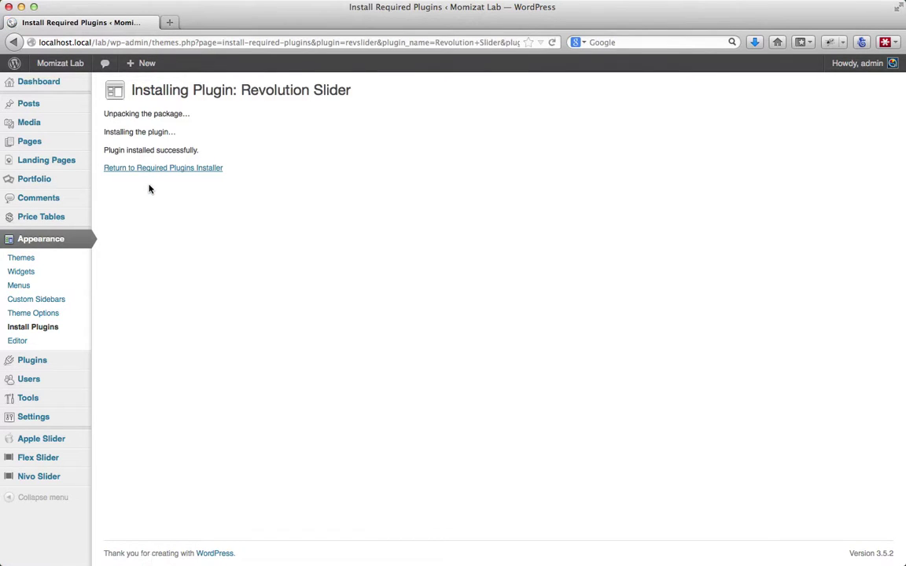
left_click(149, 168)
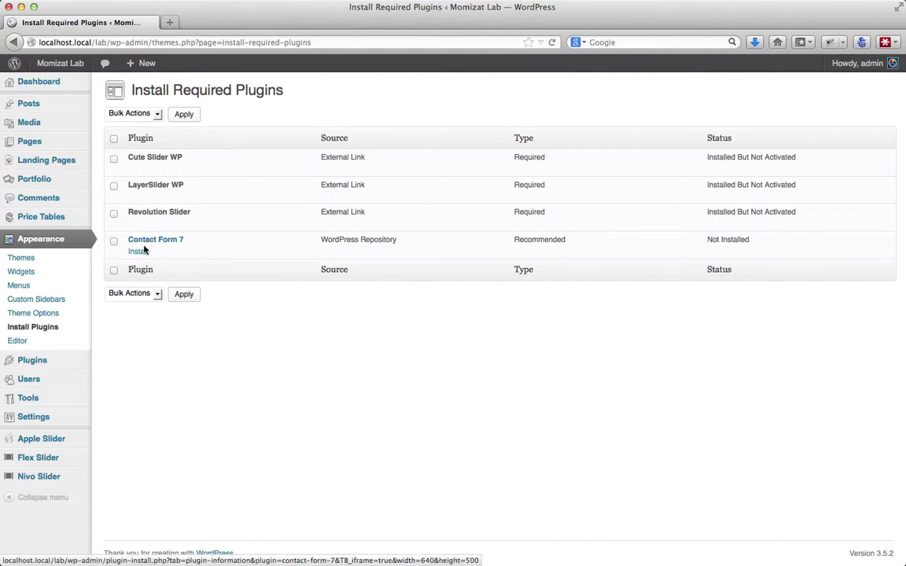
left_click(139, 251)
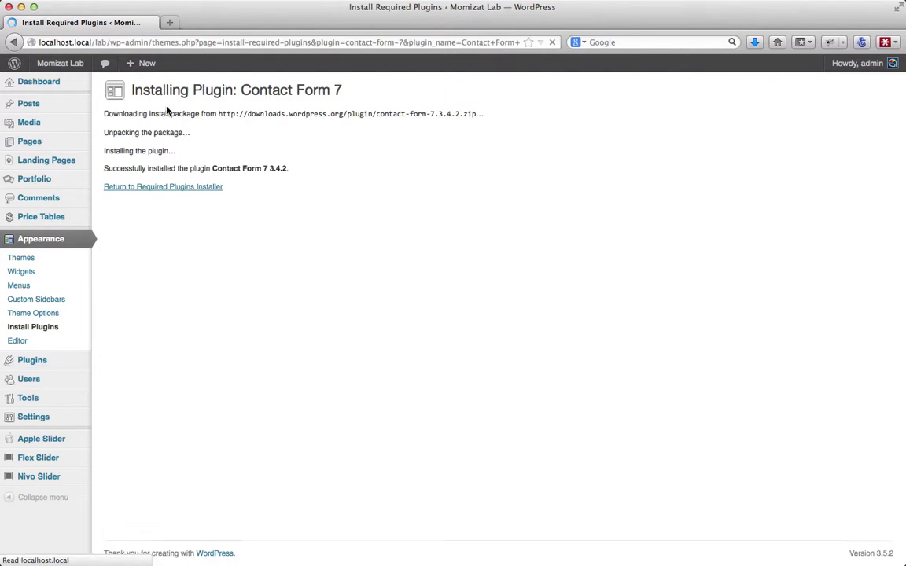
left_click(217, 188)
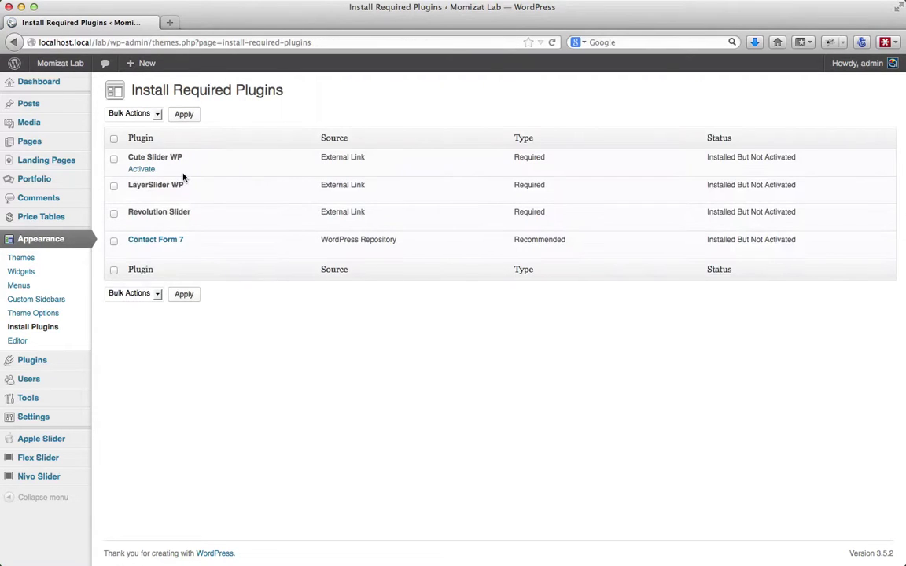
- Activate the Cute Slider WP, LayerSlider WP, Revolution Slider and Contact Form 7 plugins
left_click(140, 169)
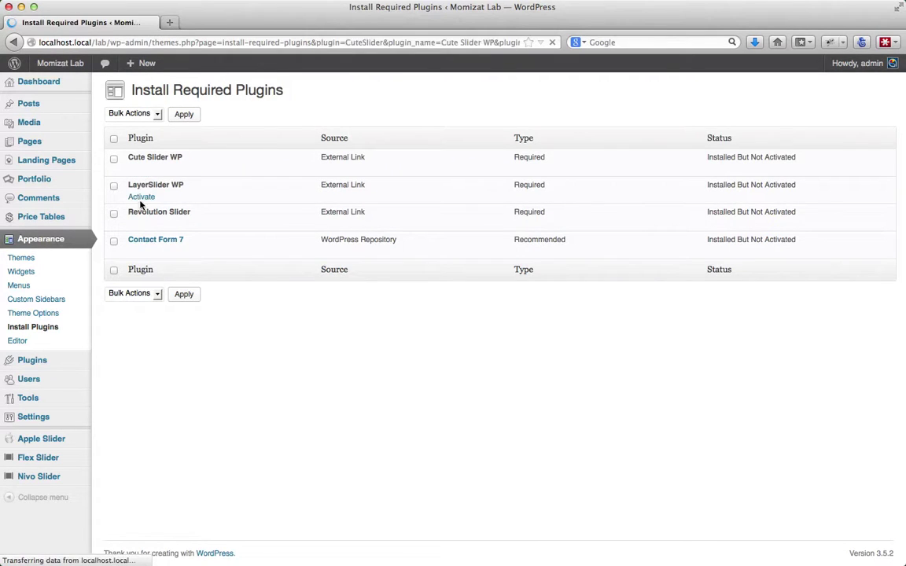
left_click(144, 201)
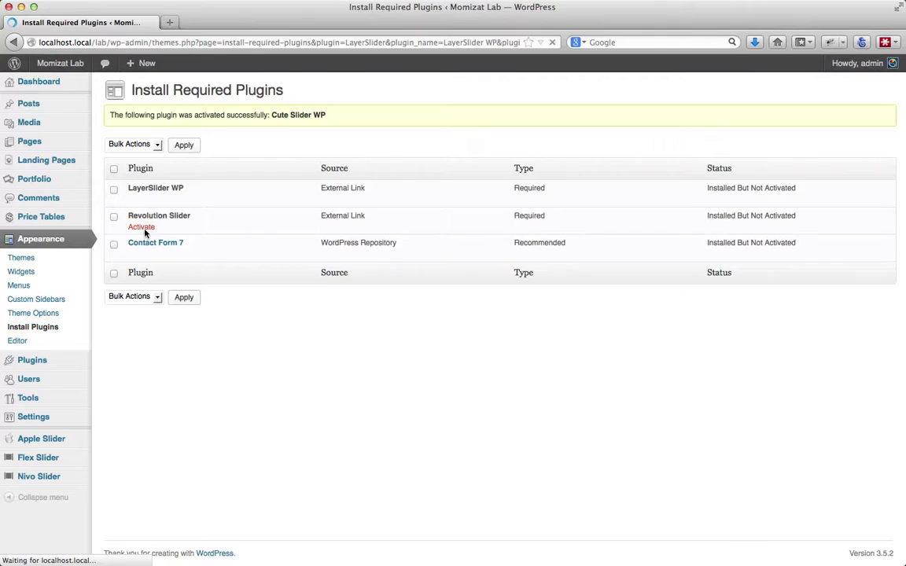
left_click(135, 200)
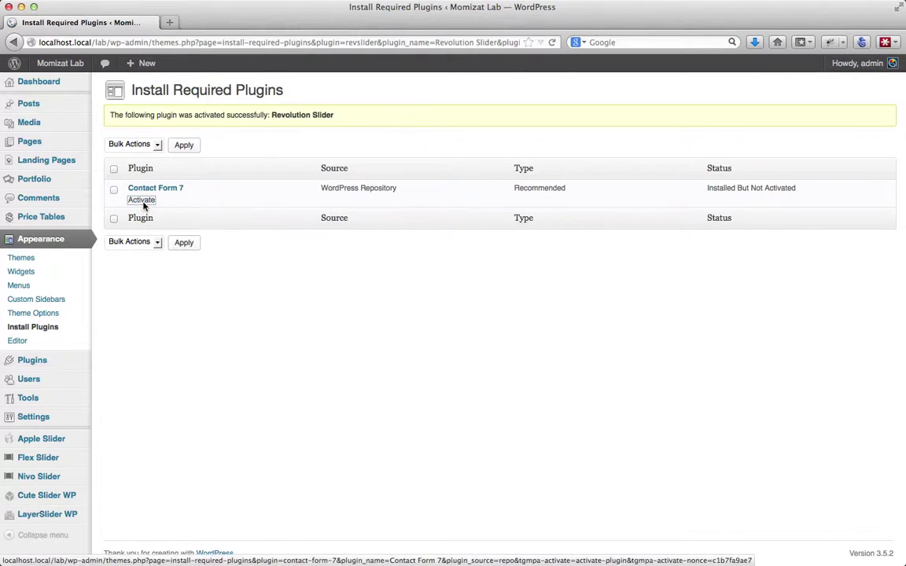
left_click(143, 201)
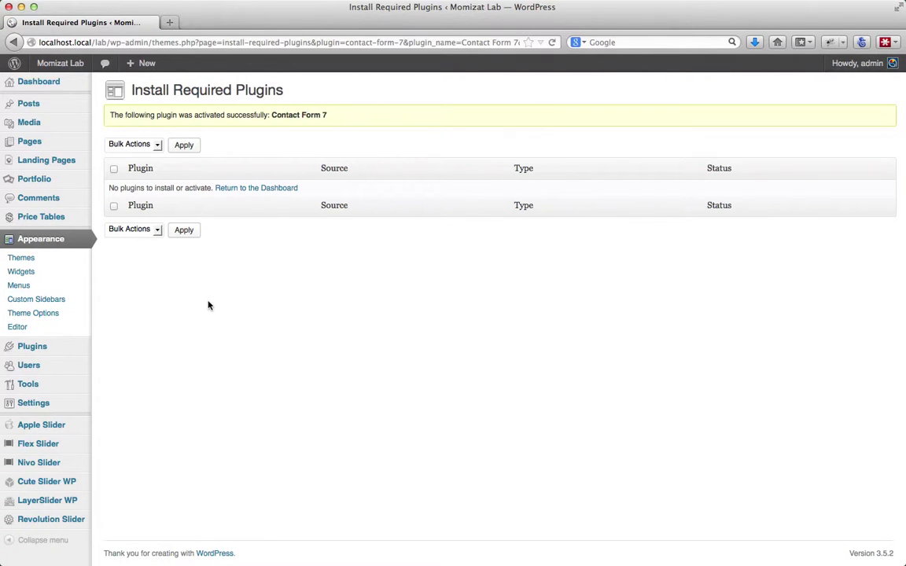
mouse_move(28, 398)
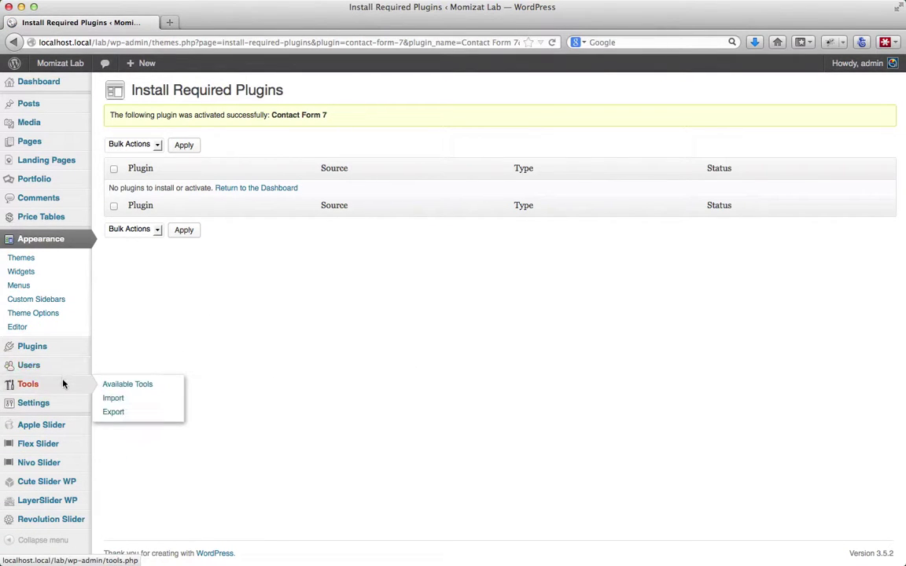
- Install WordPress Importer 0.6.1 from Tools > Import, then activate it and run the importer
left_click(113, 398)
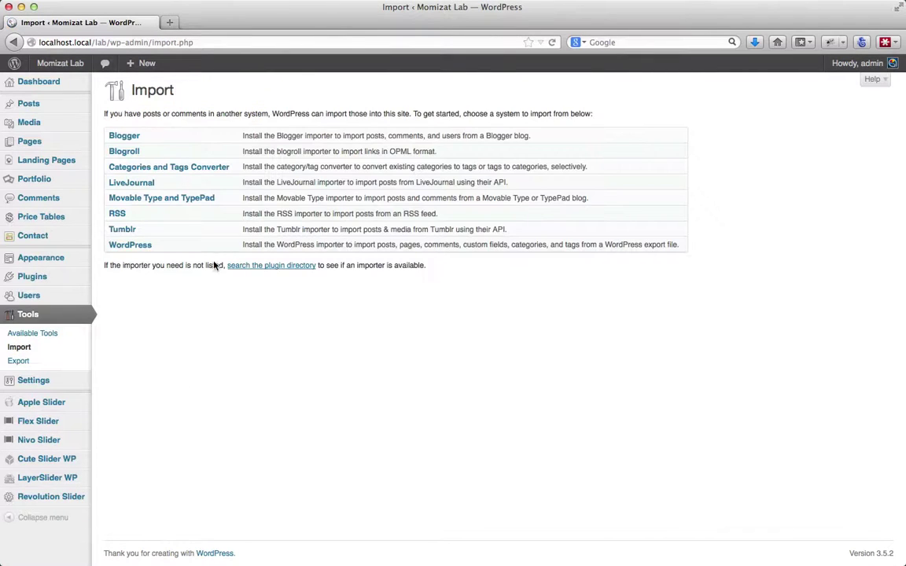
left_click(149, 248)
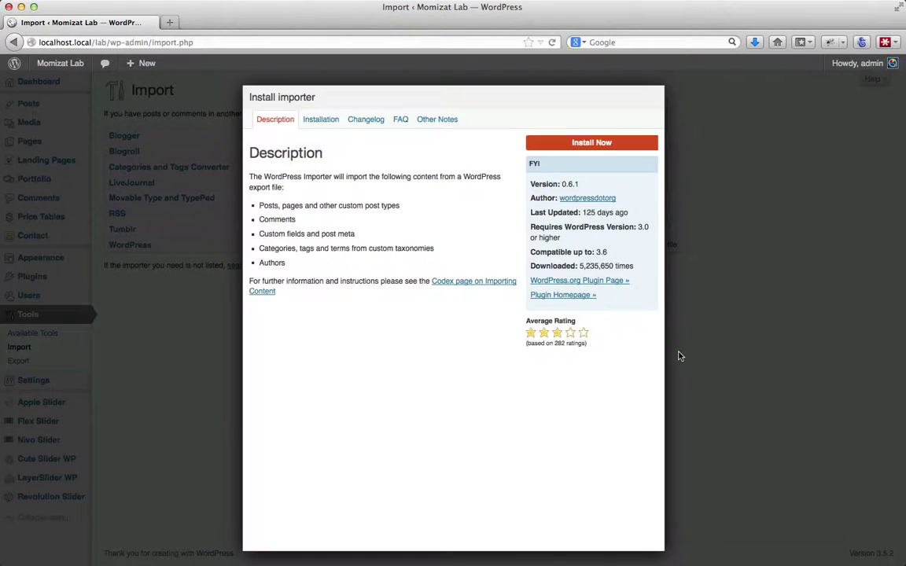
left_click(584, 144)
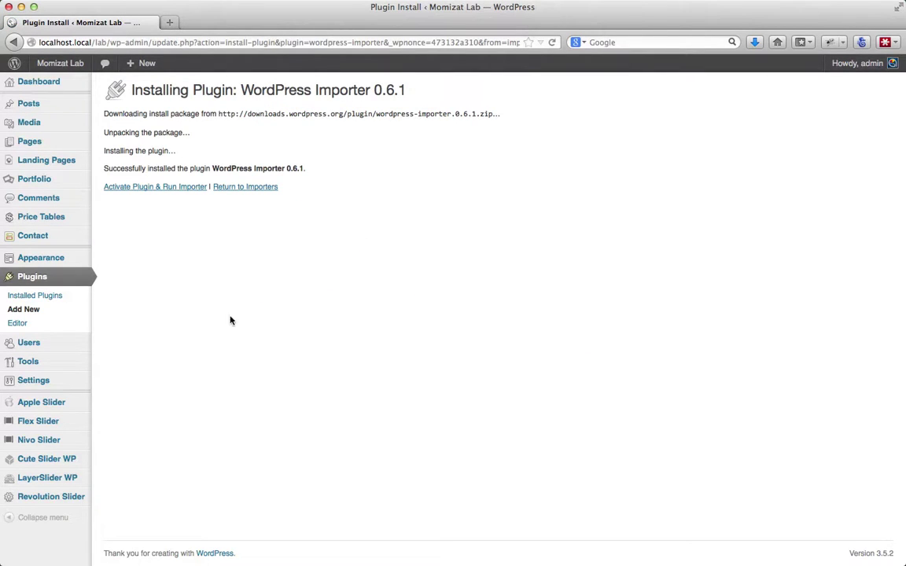
left_click(153, 187)
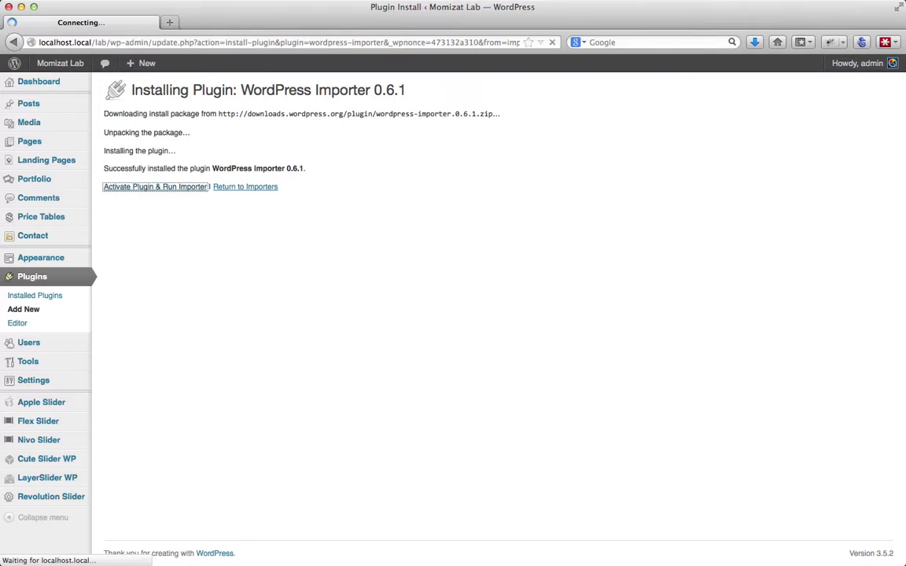
- Pick 4all-demo-content.xml from the theme's XML folder and upload it to the importer
left_click(323, 155)
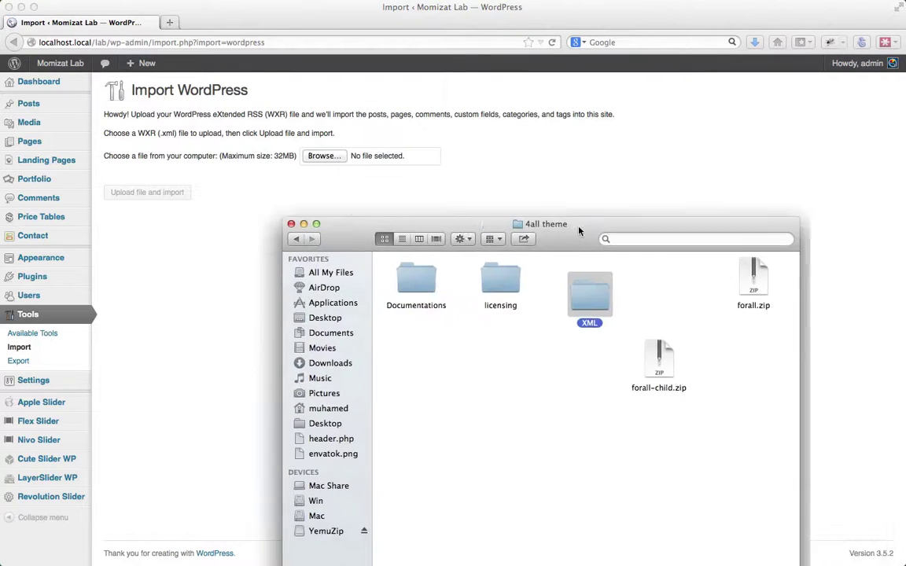
double_click(670, 246)
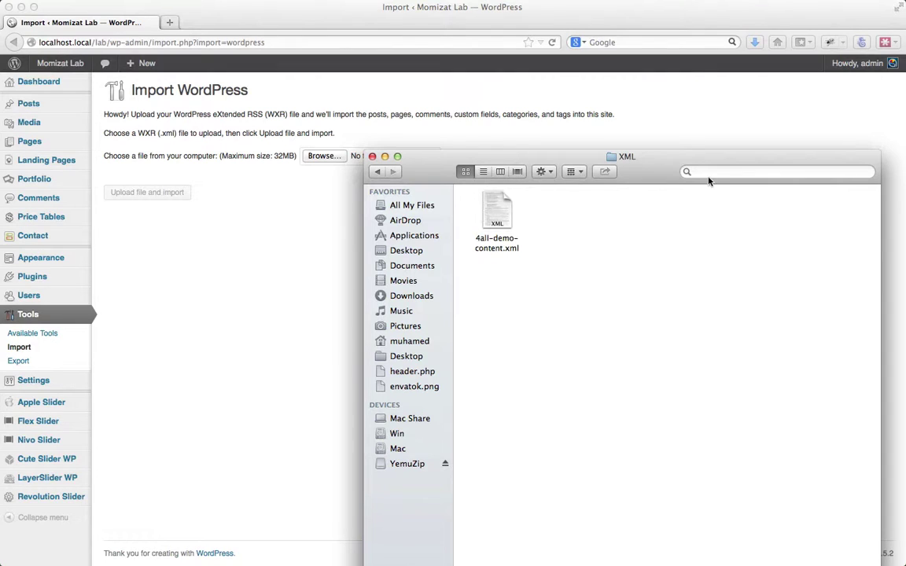
left_click_drag(637, 168, 691, 104)
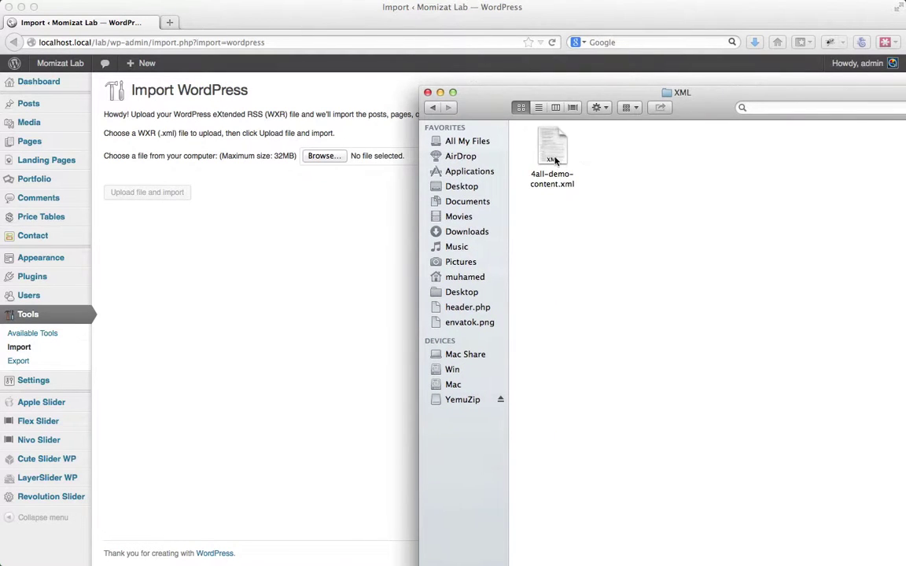
left_click_drag(552, 149, 357, 153)
left_click(323, 211)
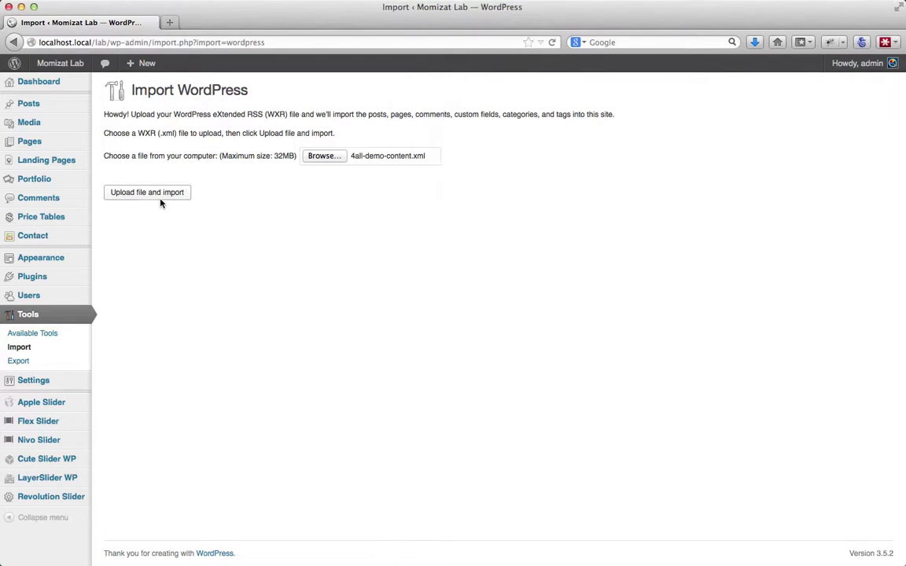
left_click(164, 196)
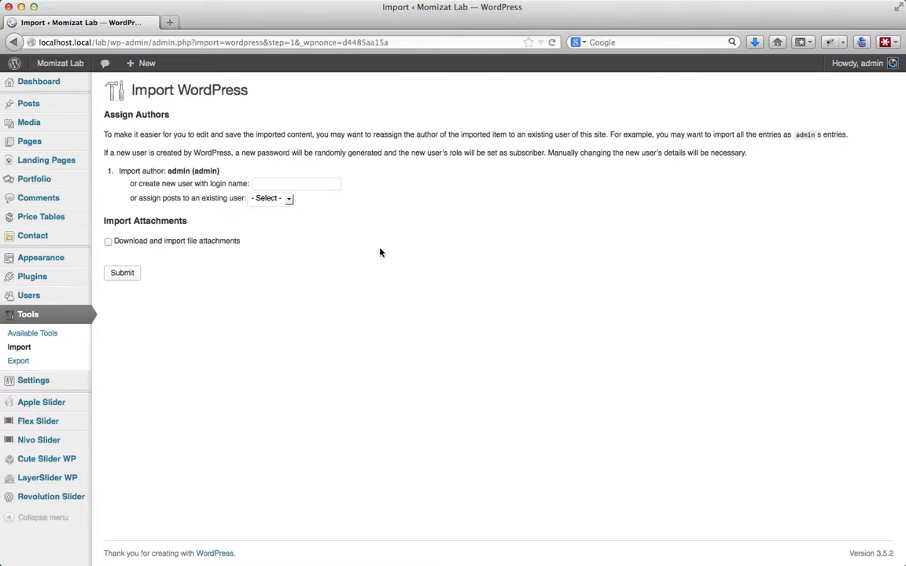
- Assign imported posts to admin, enable downloading file attachments, and run the import
left_click(289, 200)
left_click(269, 220)
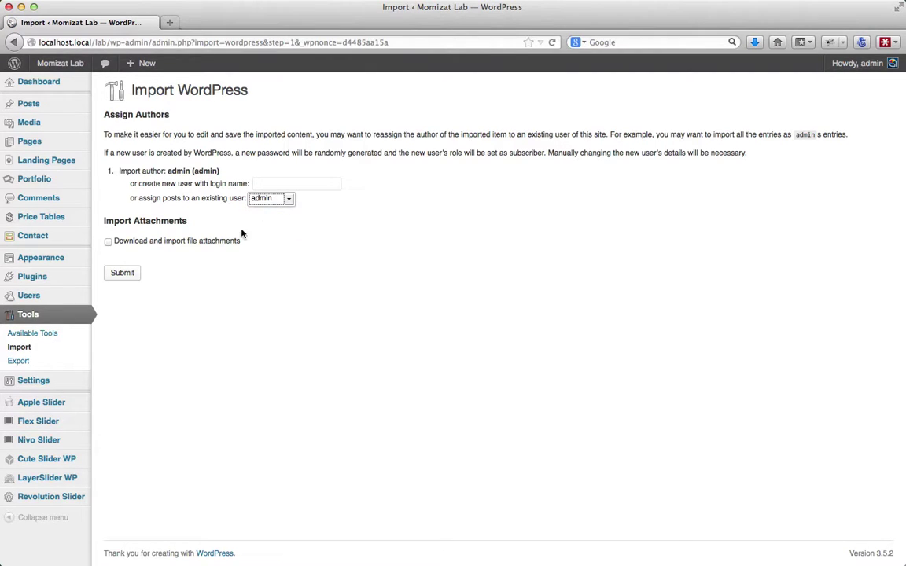
left_click(130, 243)
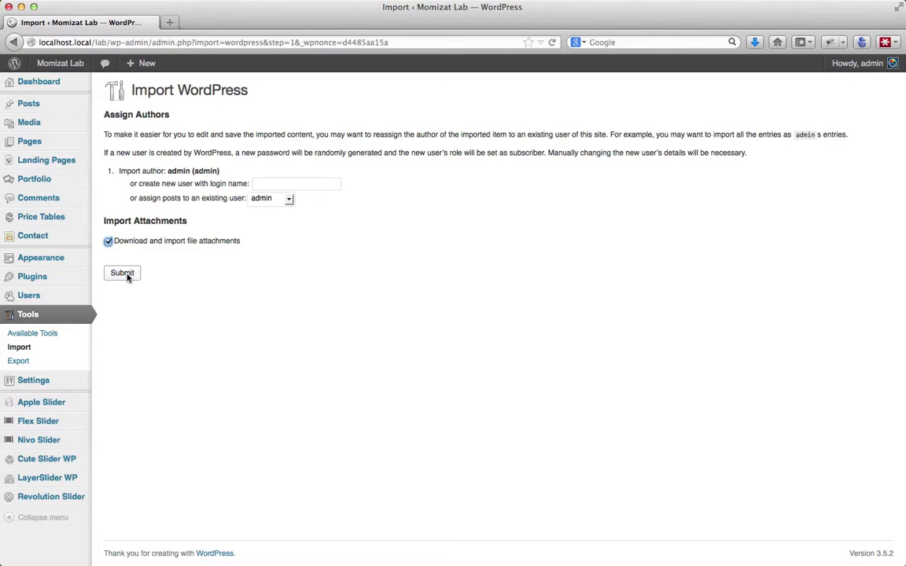
left_click(123, 273)
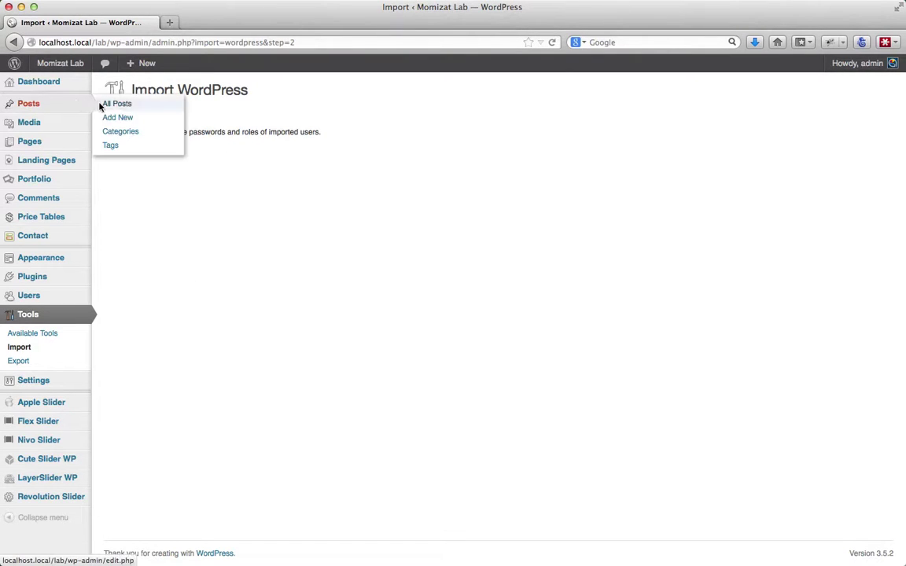
- Trash the default 'Hello world!' post from the All Posts list
left_click(63, 81)
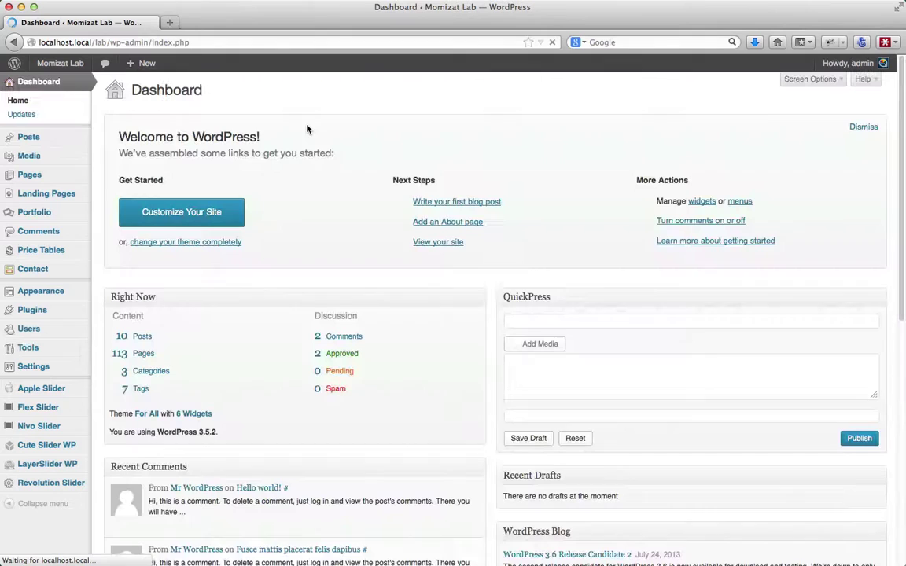
left_click(64, 136)
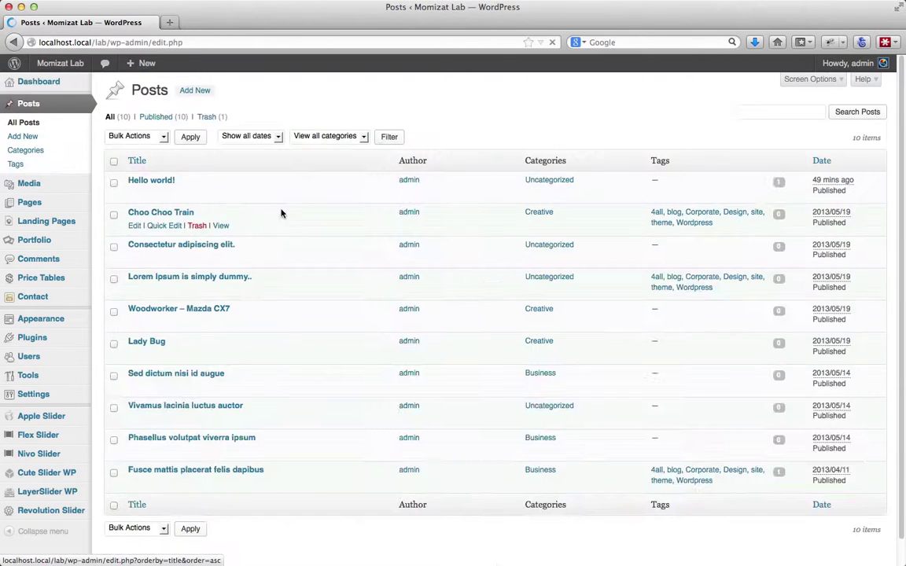
left_click(197, 194)
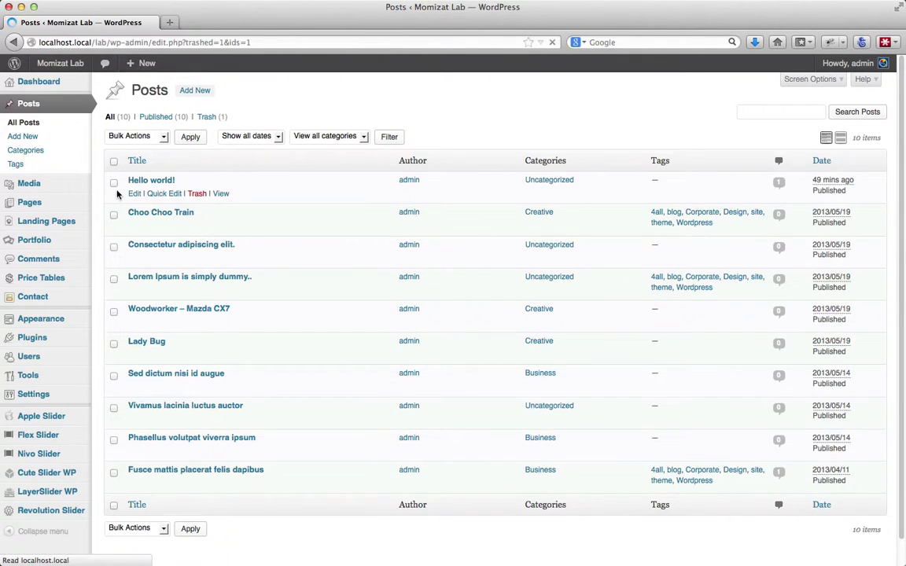
scroll(24, 315, "down", 2)
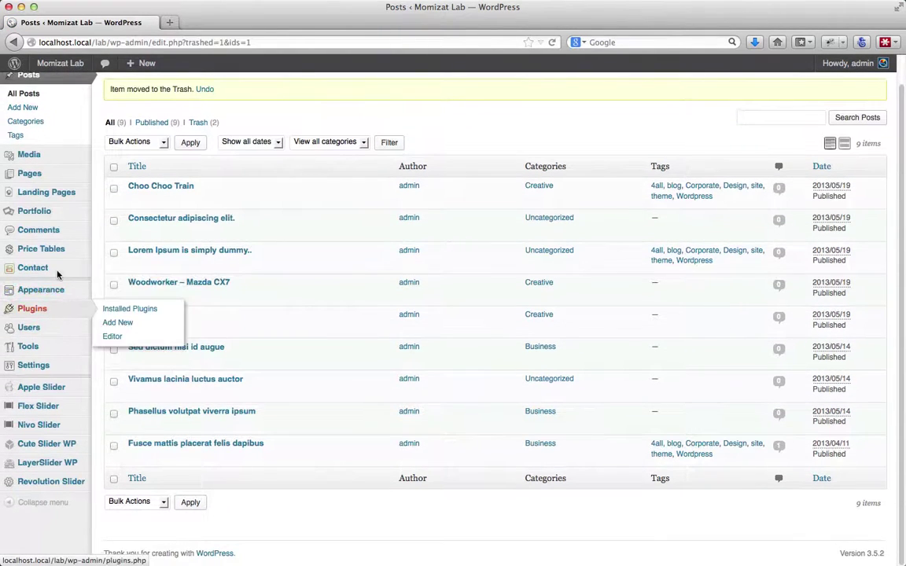
- Set Main Menu as the main location and small Menu for Top, Top Right and Footer locations
mouse_move(41, 289)
left_click(113, 316)
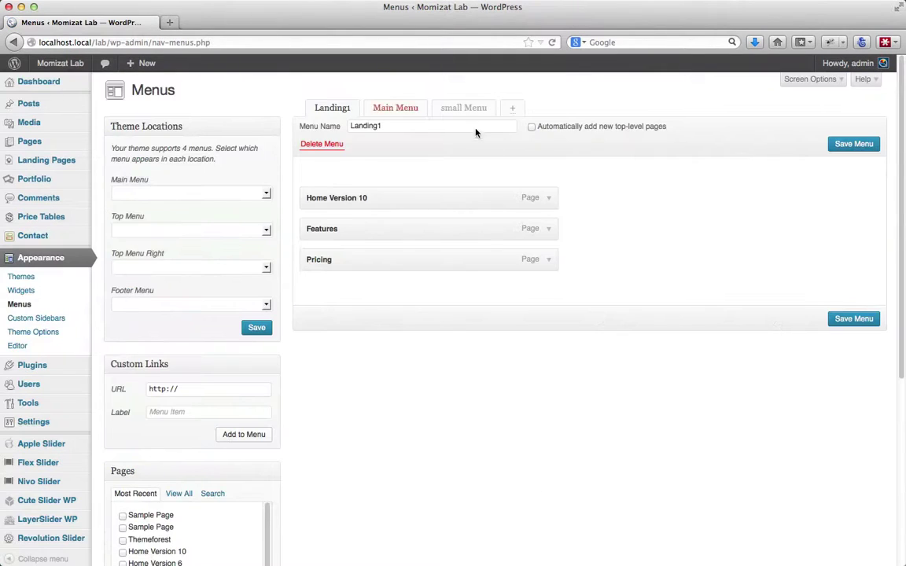
left_click(197, 194)
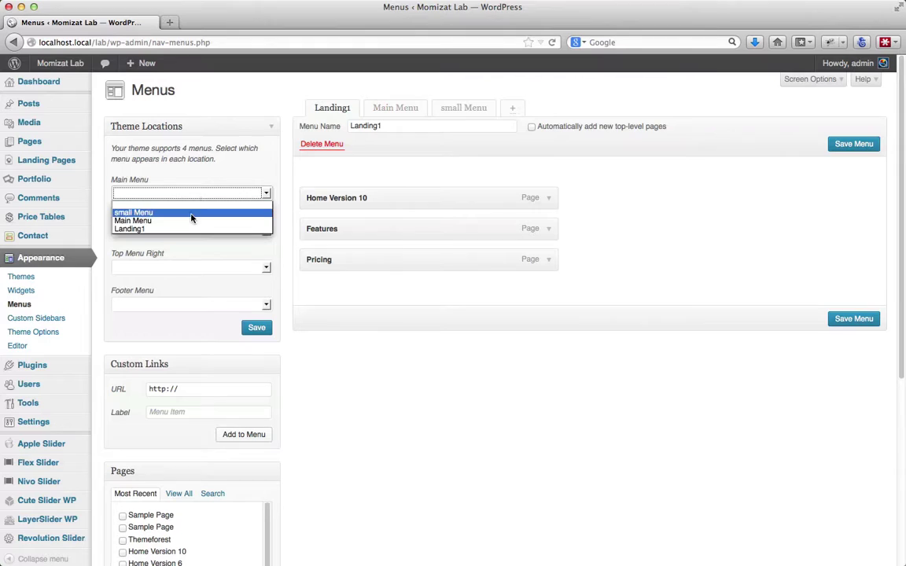
left_click(190, 220)
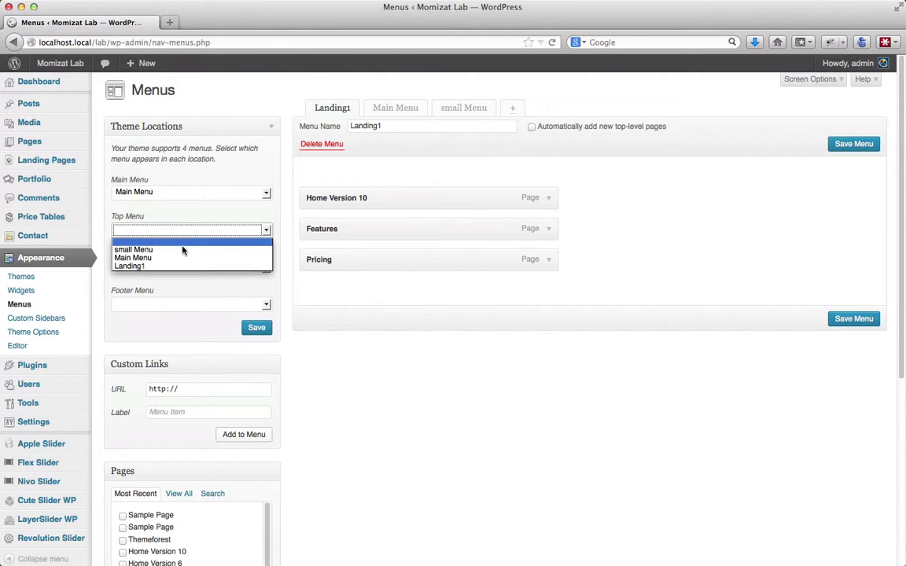
left_click(182, 250)
left_click(184, 266)
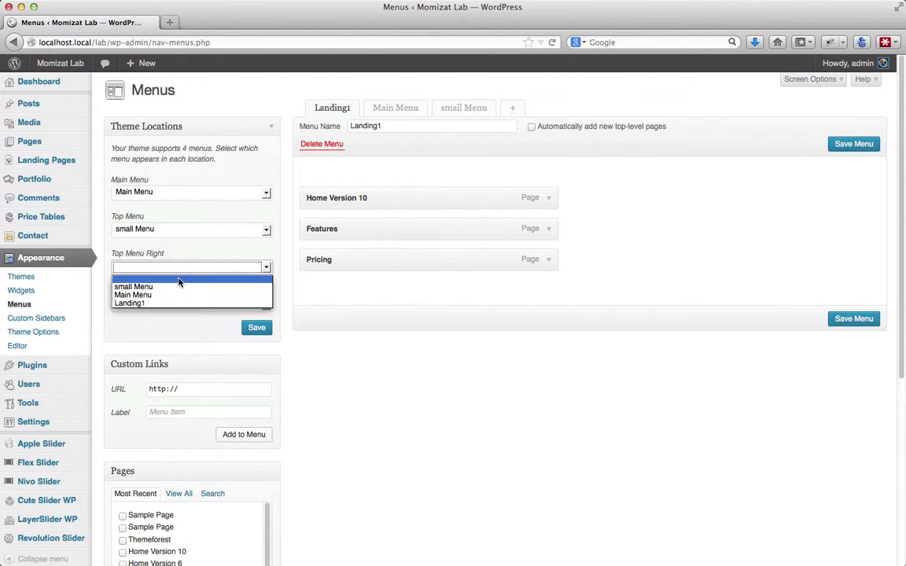
left_click(233, 287)
left_click(178, 305)
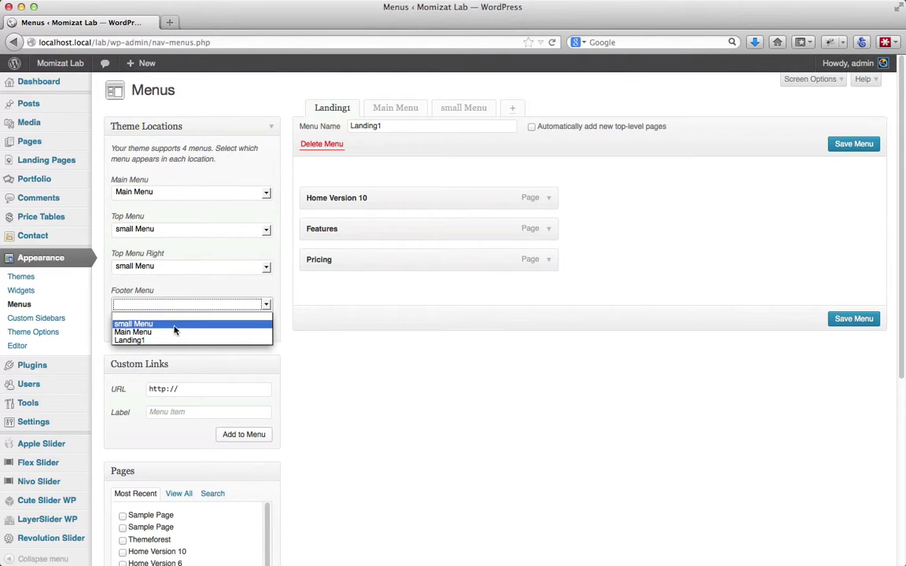
left_click(177, 324)
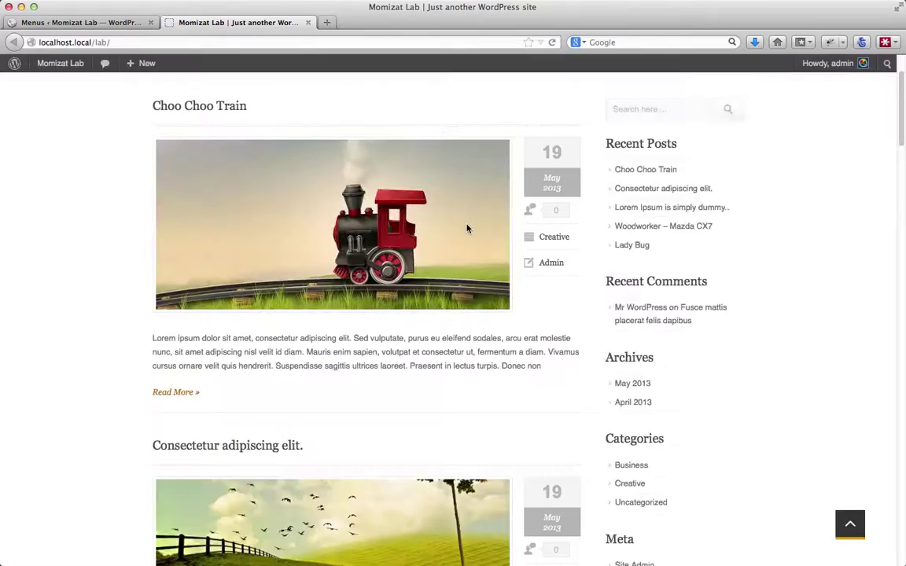
- Scroll through the live homepage's 4all header, navigation menus and imported demo posts
scroll(466, 228, "down", 5)
scroll(466, 228, "down", 4)
scroll(467, 226, "down", 7)
scroll(464, 236, "down", 4)
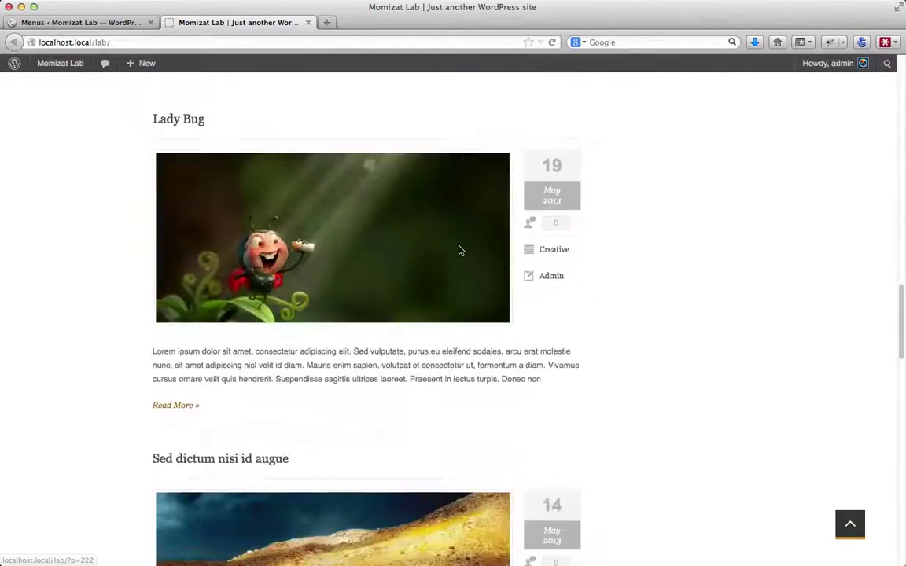
scroll(459, 251, "down", 4)
scroll(461, 250, "down", 7)
scroll(460, 250, "up", 6)
scroll(459, 248, "up", 10)
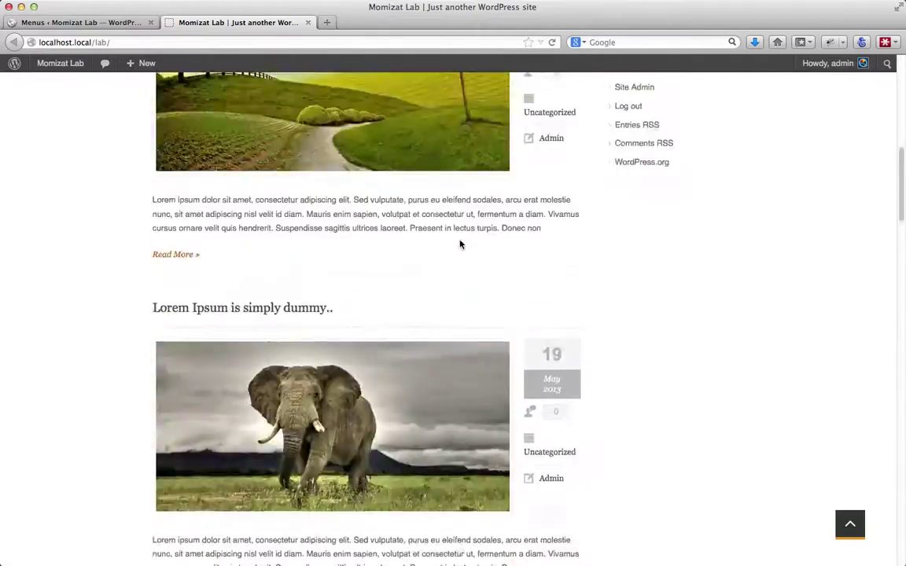
scroll(459, 245, "up", 10)
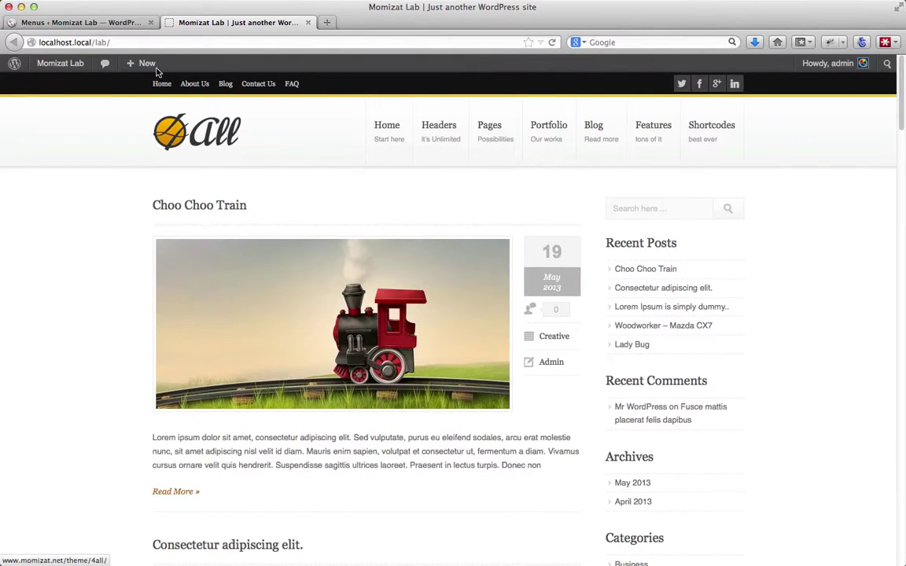